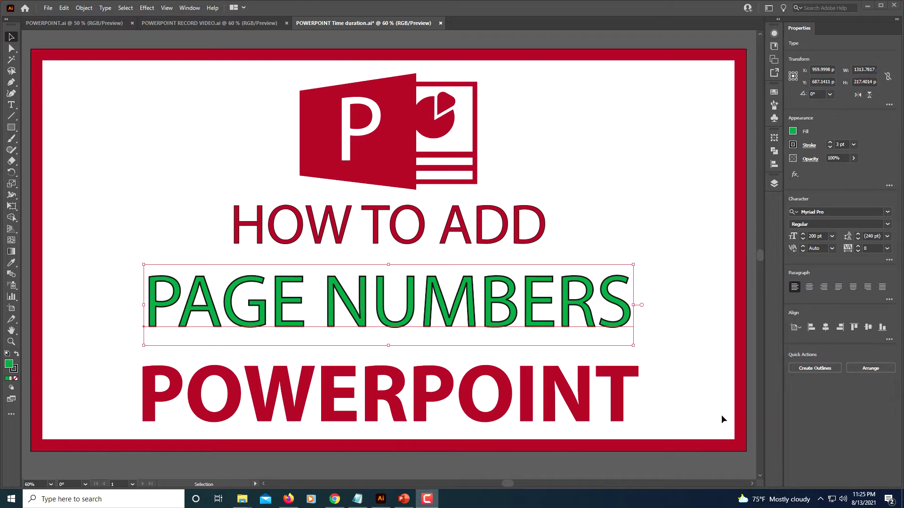
Deselect the PAGE NUMBERS title text in Illustrator and switch to the PowerPoint presentation
left_click(707, 400)
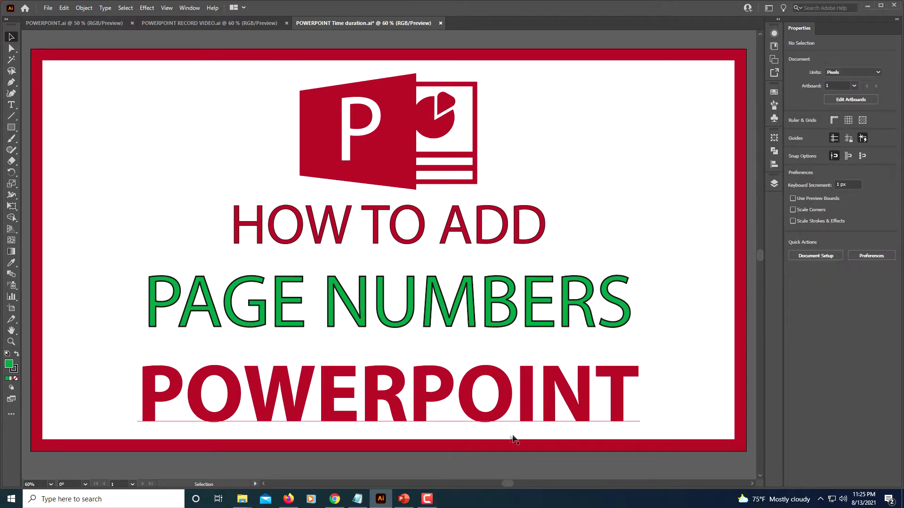
left_click(405, 500)
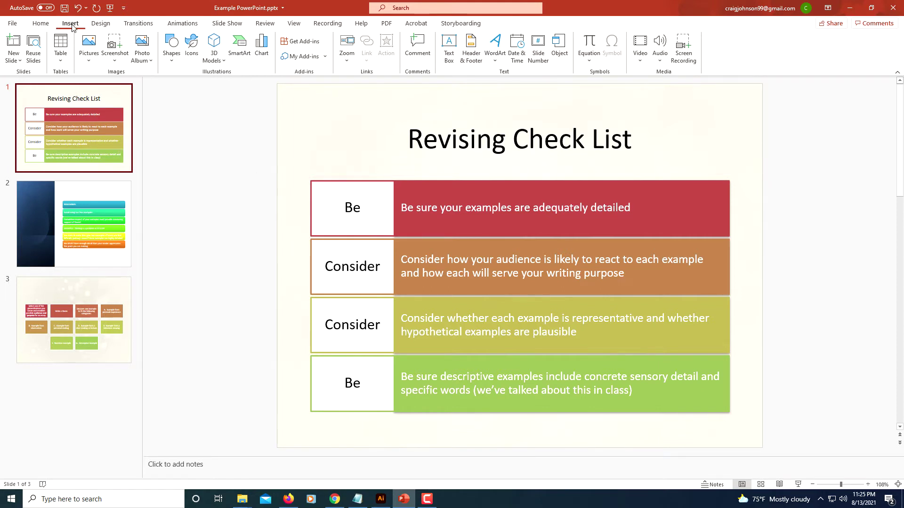
Open the Header & Footer dialog from the Insert ribbon
left_click(471, 53)
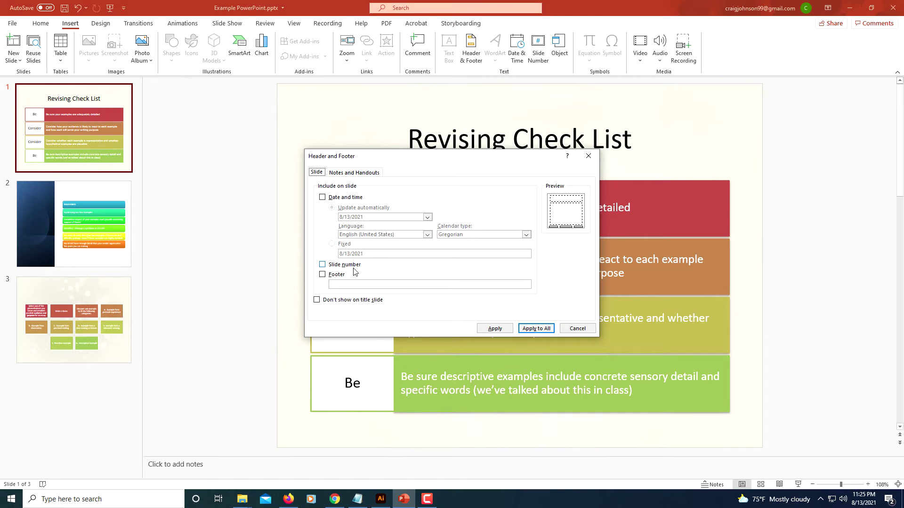
Turn on Slide number for all slides, leaving the title-slide exclusion off
left_click(323, 264)
left_click(317, 301)
left_click(535, 329)
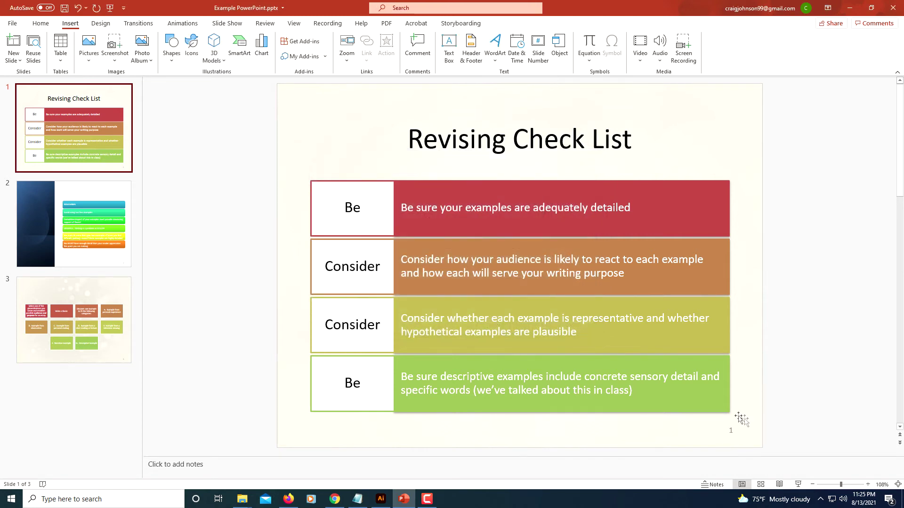
left_click(74, 223)
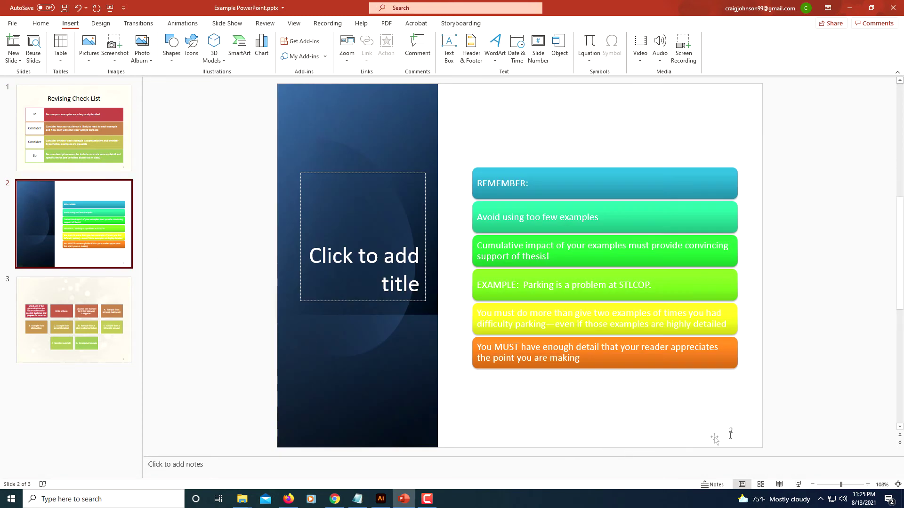
left_click(73, 320)
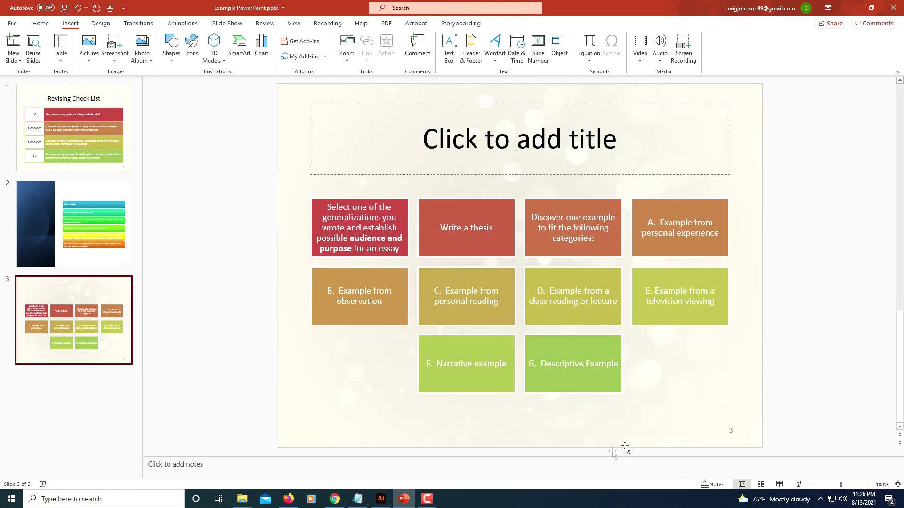